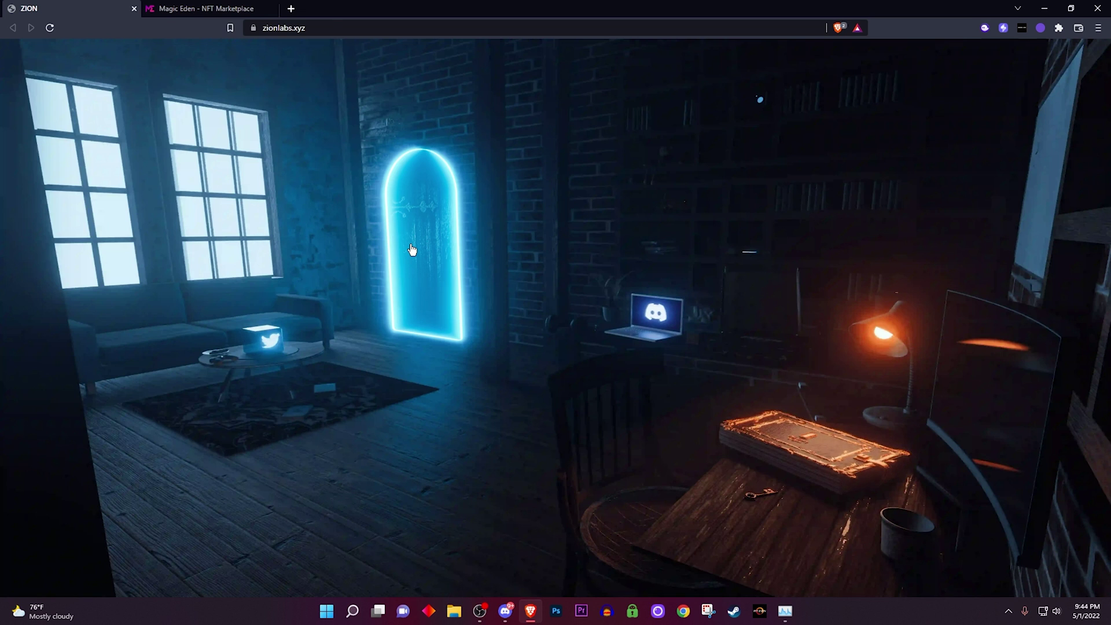
# - Enter the ZION site through the glowing door and start setting up a new bot
pyautogui.click(499, 294)
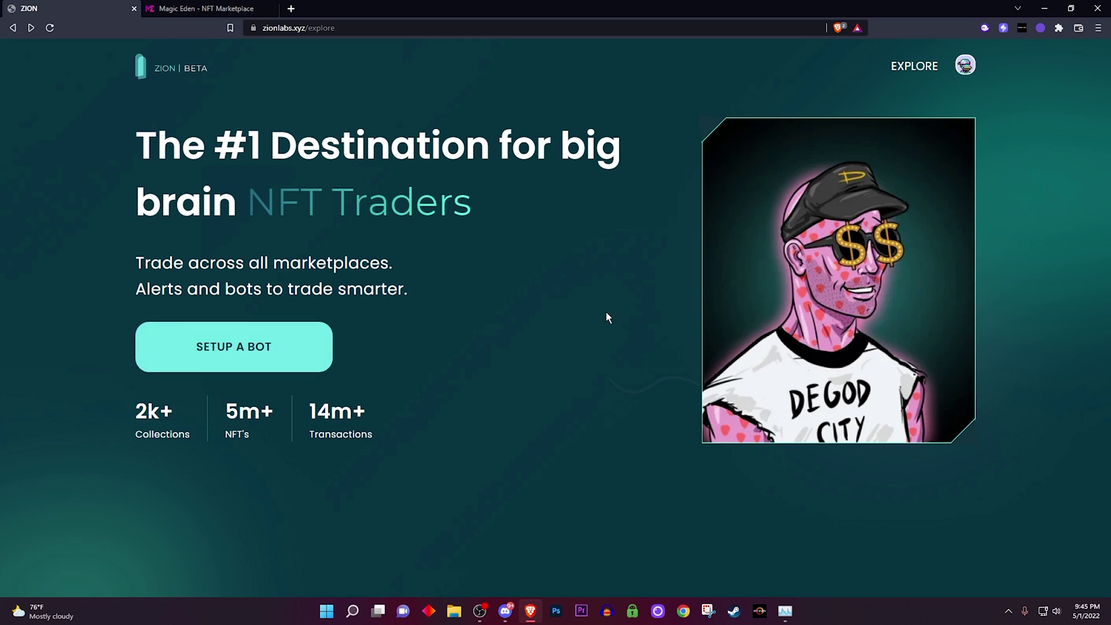
pyautogui.click(244, 354)
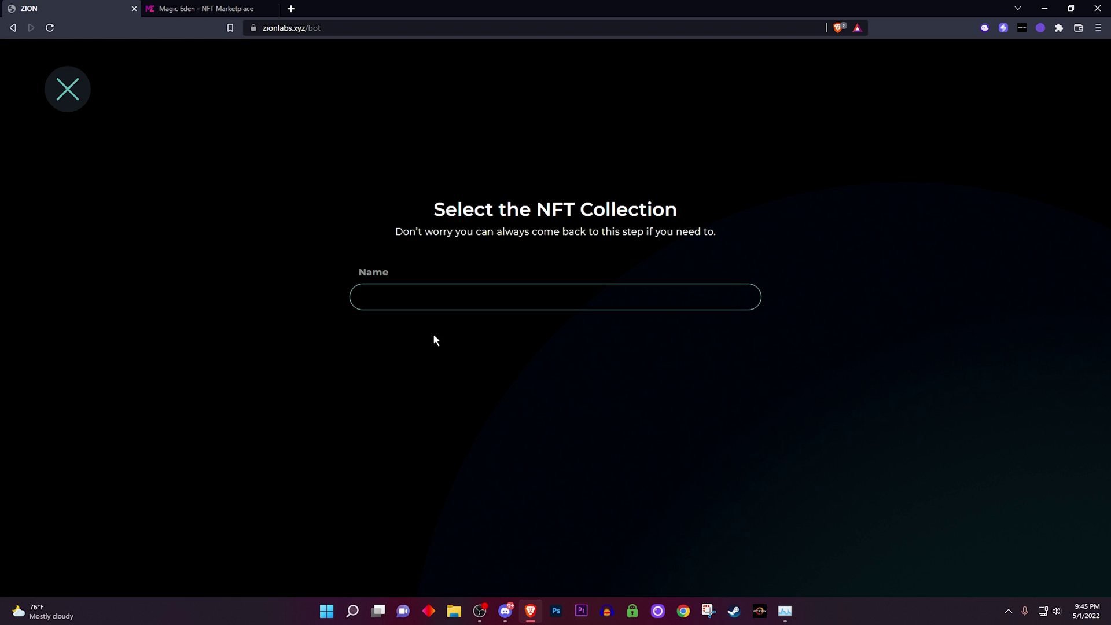
# - Select DeGods as the bot's NFT collection and proceed to the price range
pyautogui.click(202, 265)
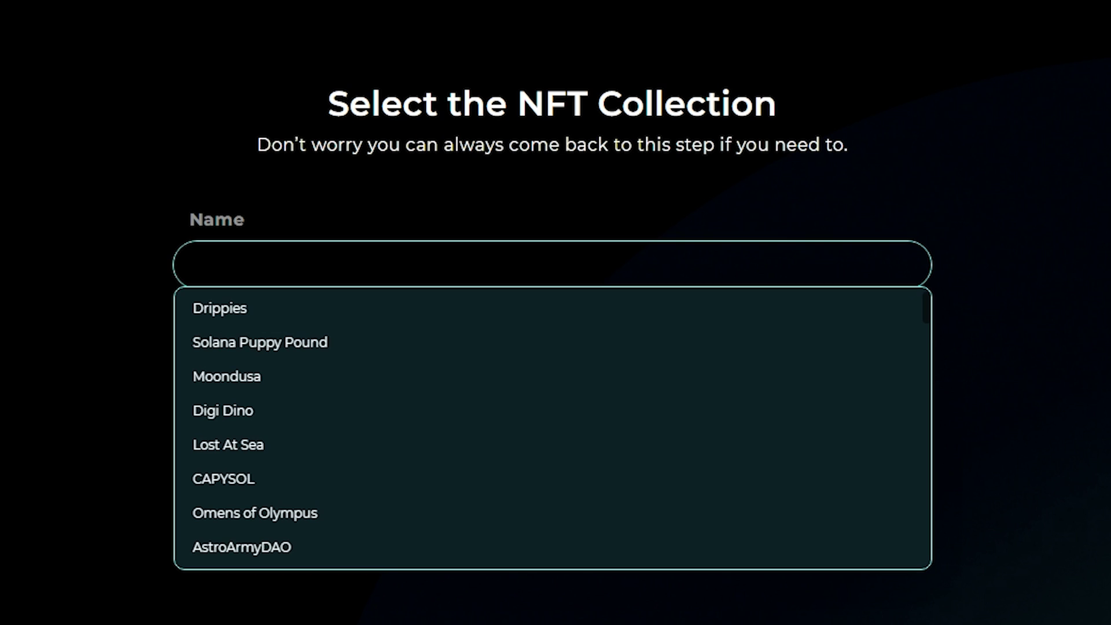
pyautogui.scroll(-10, 458, 364)
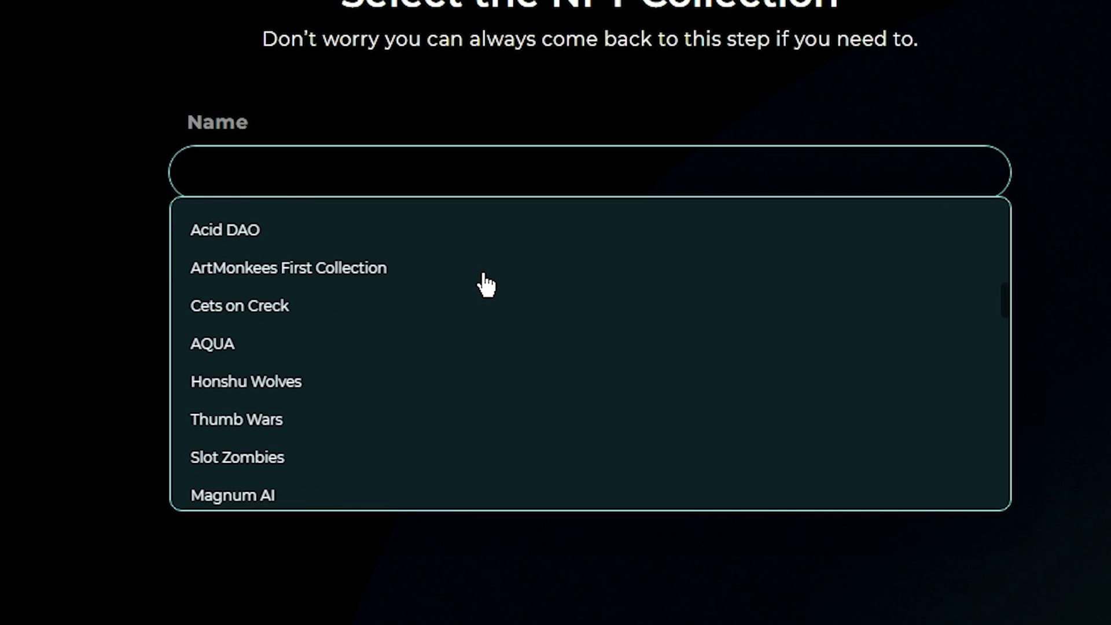
pyautogui.scroll(-15, 485, 283)
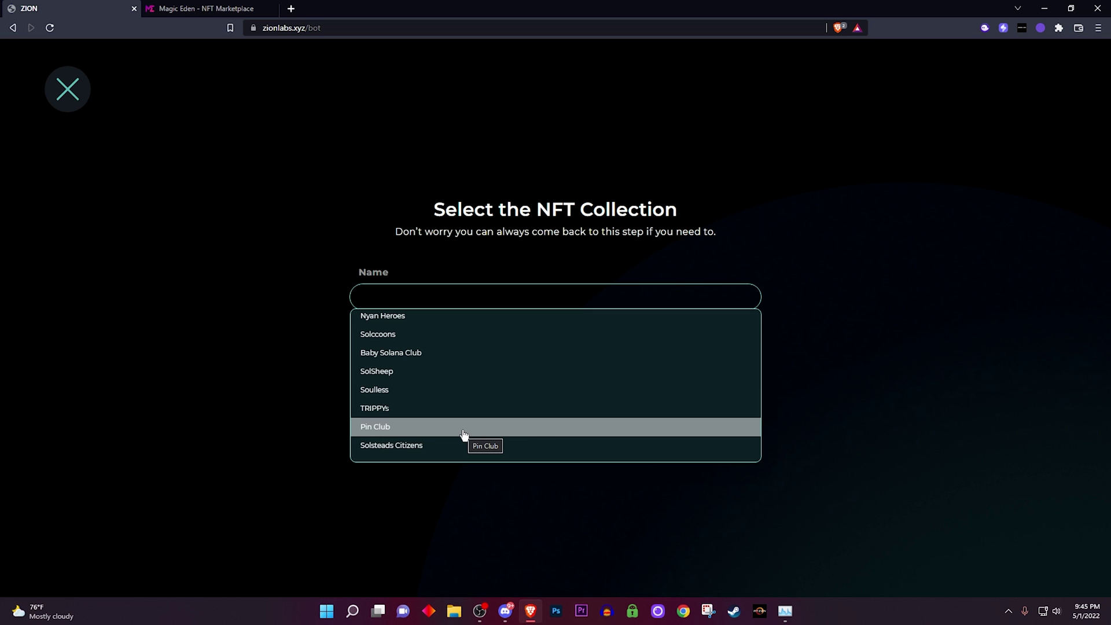
pyautogui.scroll(-12, 464, 433)
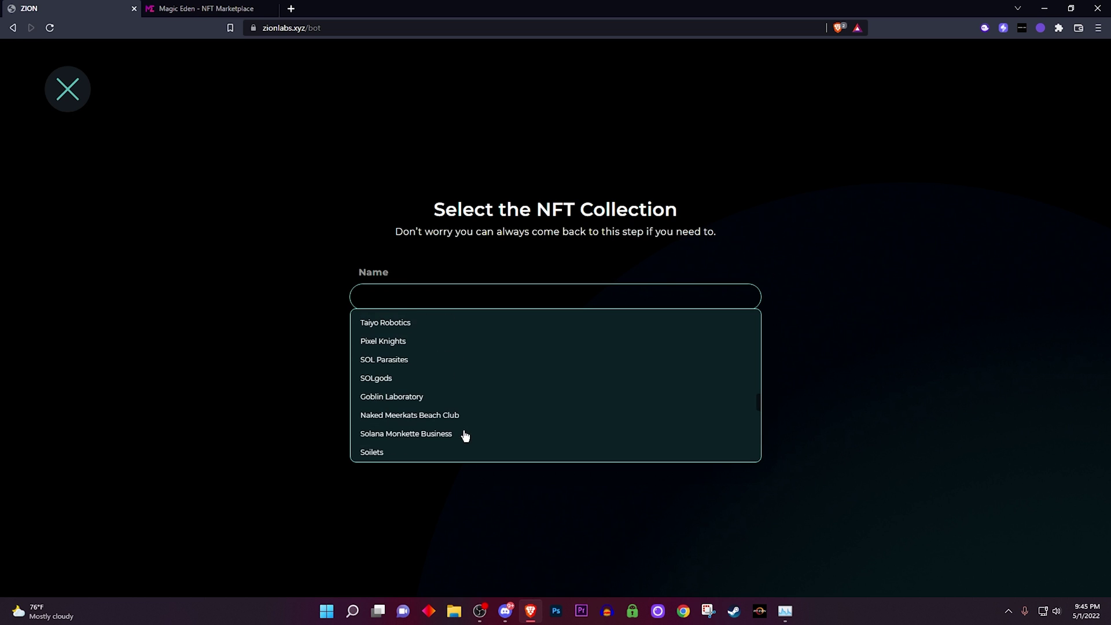
pyautogui.scroll(20, 464, 434)
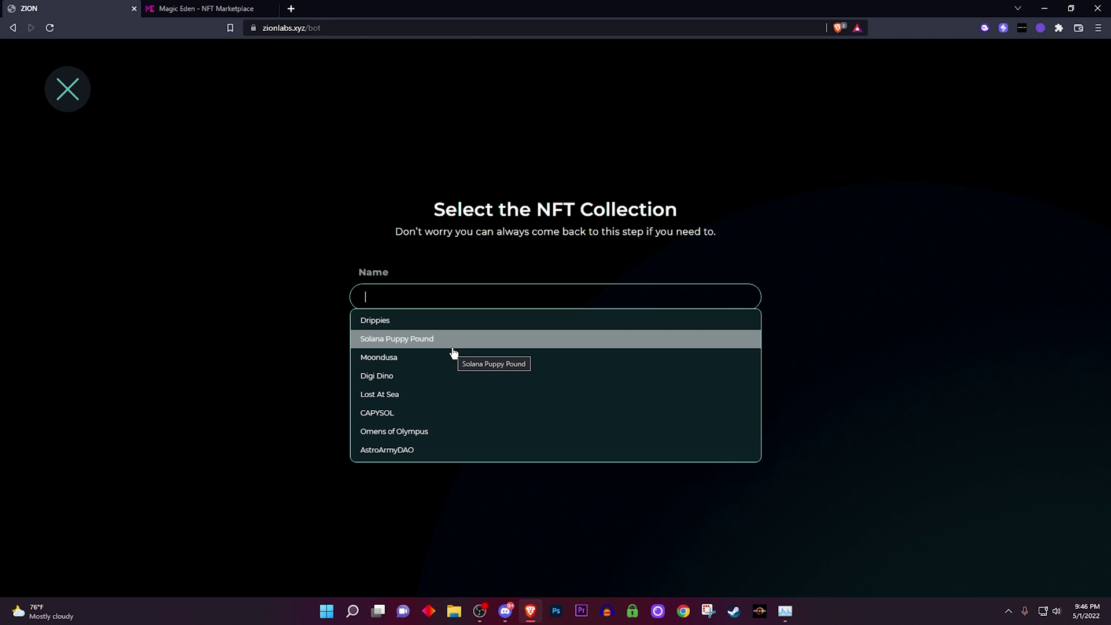
pyautogui.scroll(-1, 454, 353)
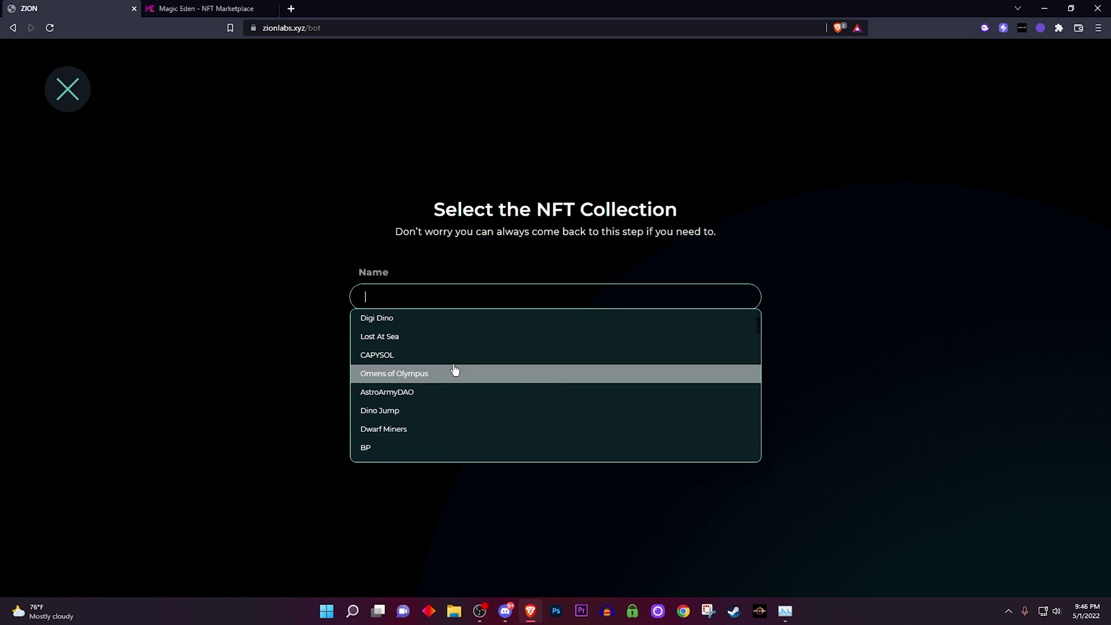
pyautogui.scroll(-2, 452, 347)
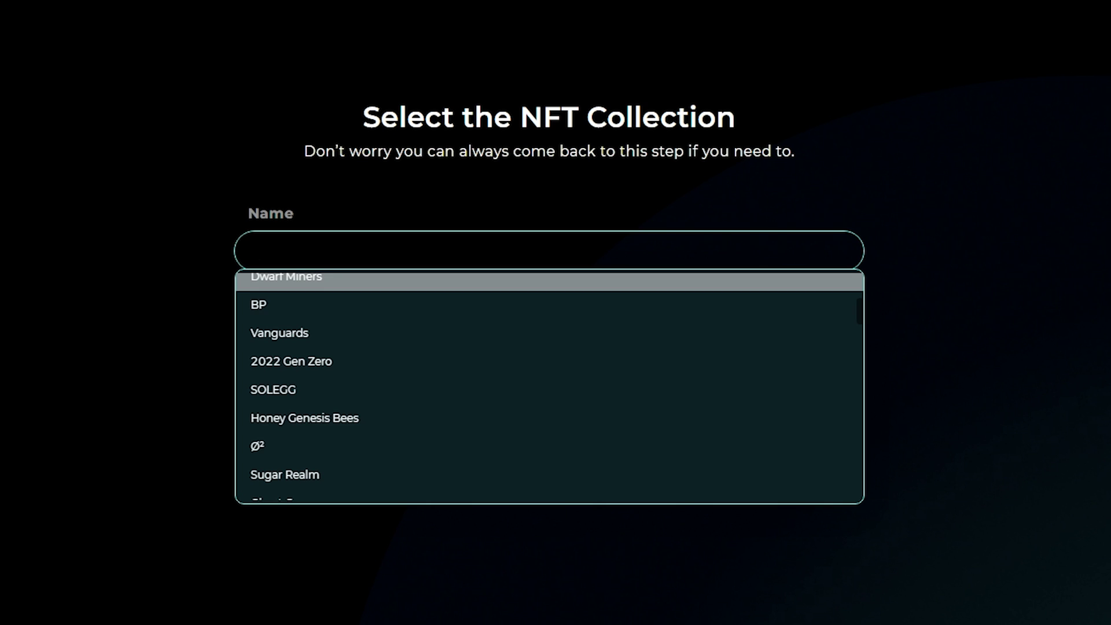
pyautogui.write('dea')
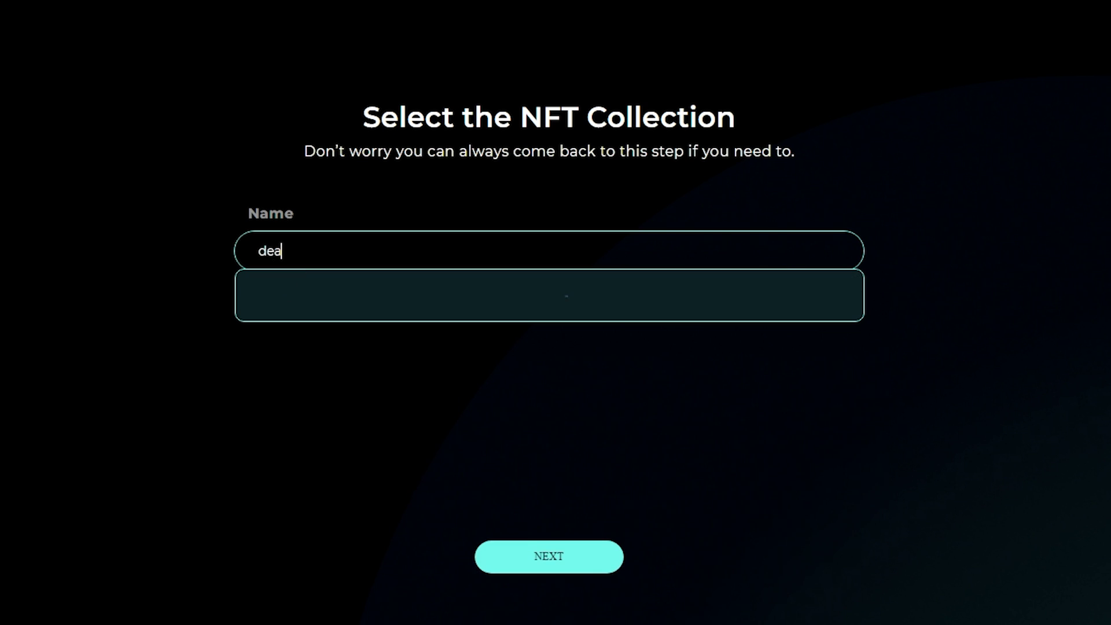
pyautogui.press('BackSpace')
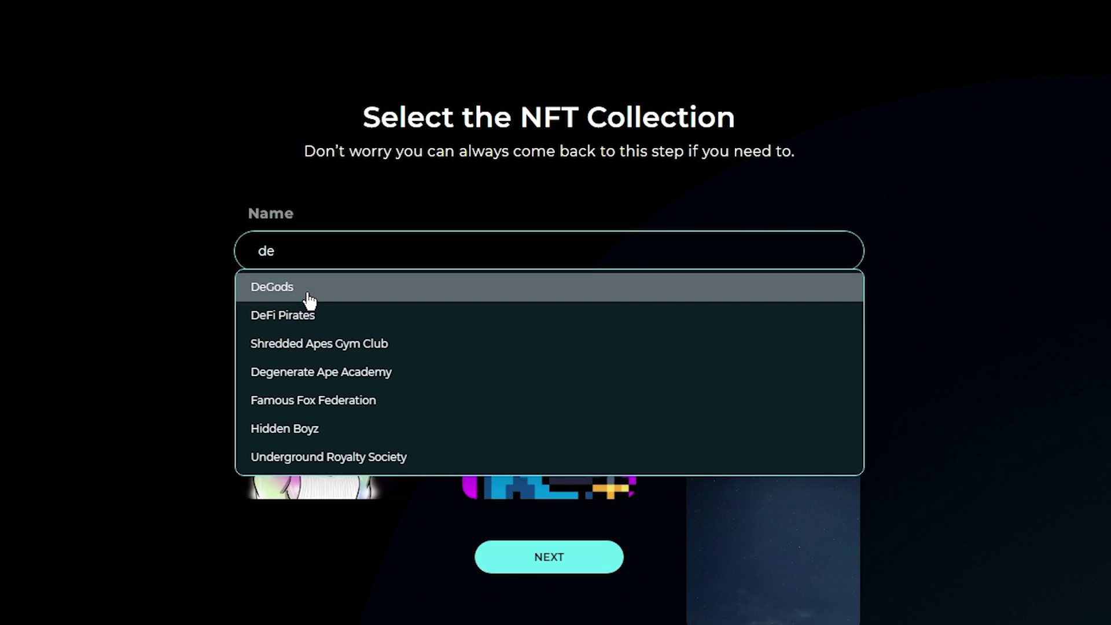
pyautogui.click(306, 292)
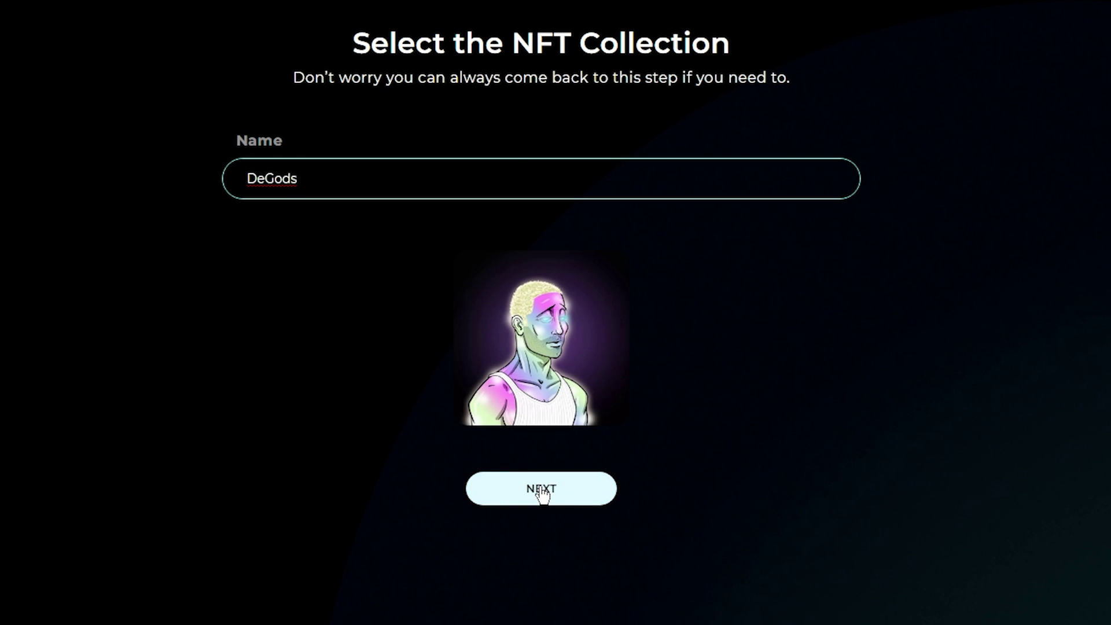
pyautogui.click(546, 489)
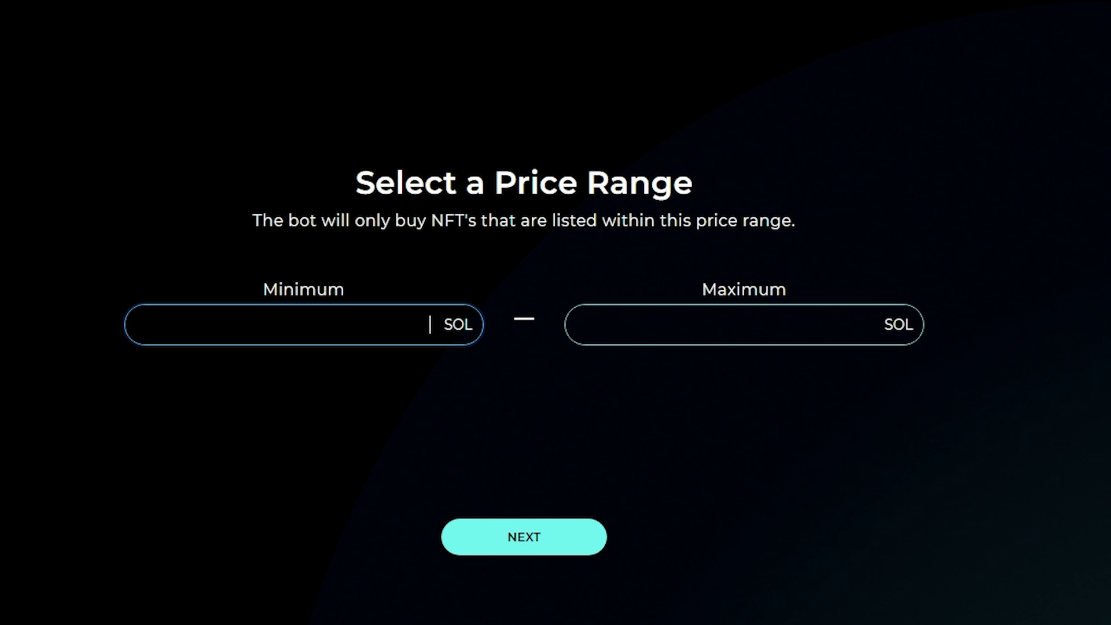
# - Set the bot's price range to 0–10 SOL and choose to deactivate it after the first purchase
pyautogui.write('0')
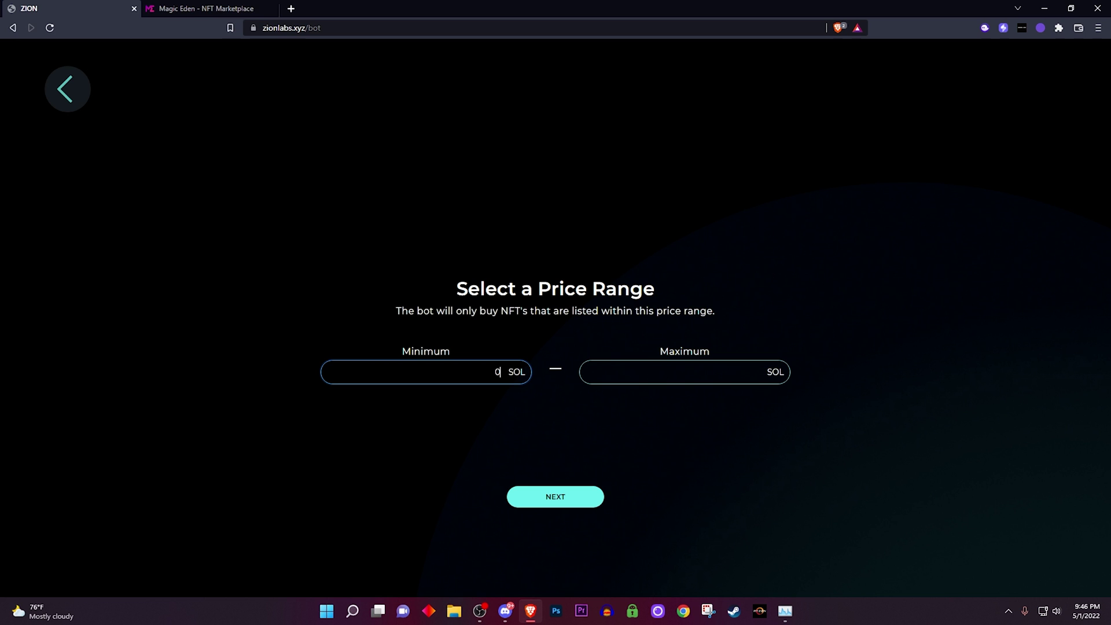
pyautogui.click(759, 372)
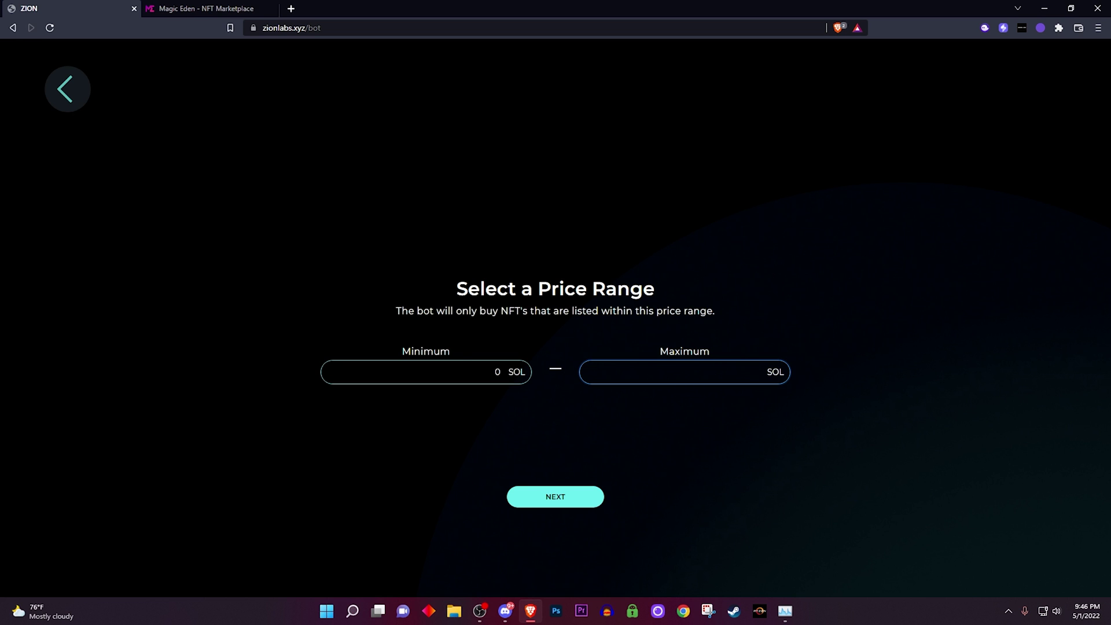
pyautogui.write('10')
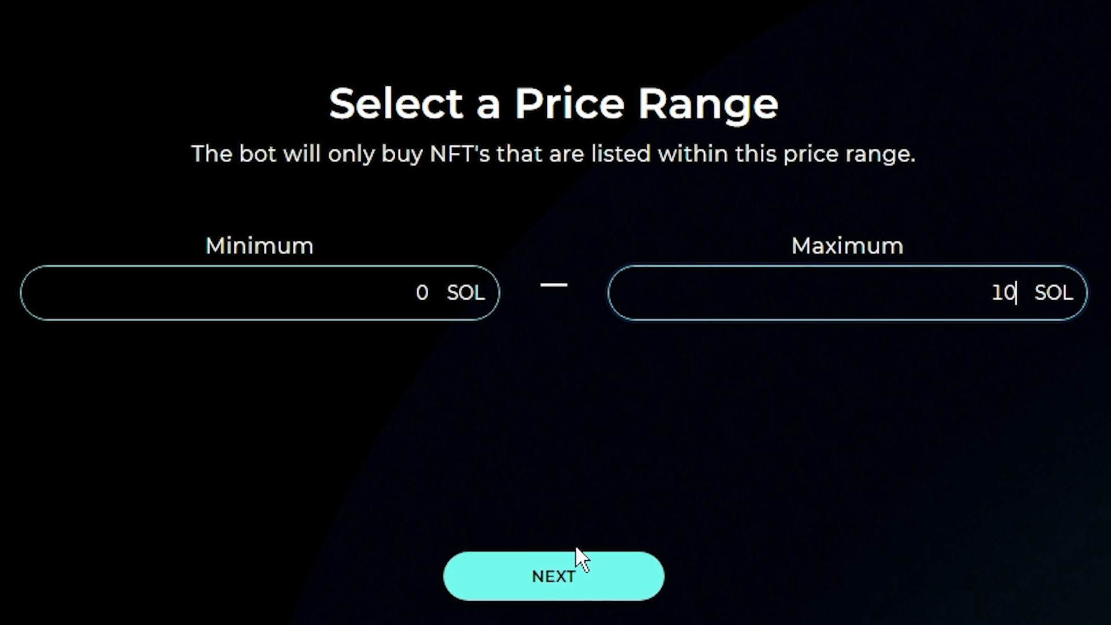
pyautogui.click(563, 576)
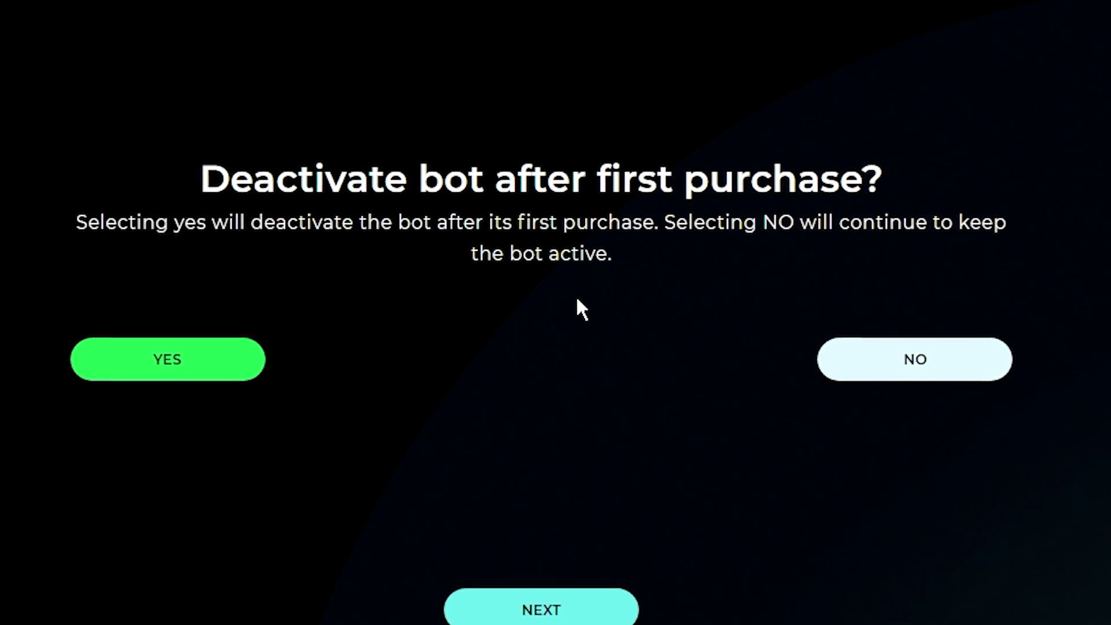
pyautogui.click(884, 372)
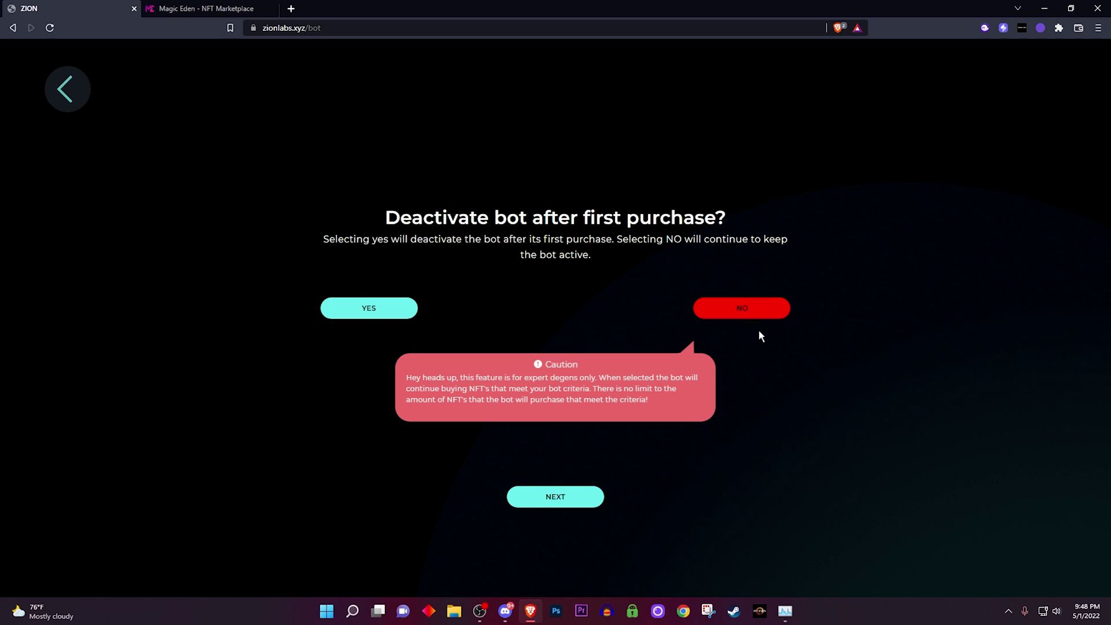
pyautogui.click(405, 313)
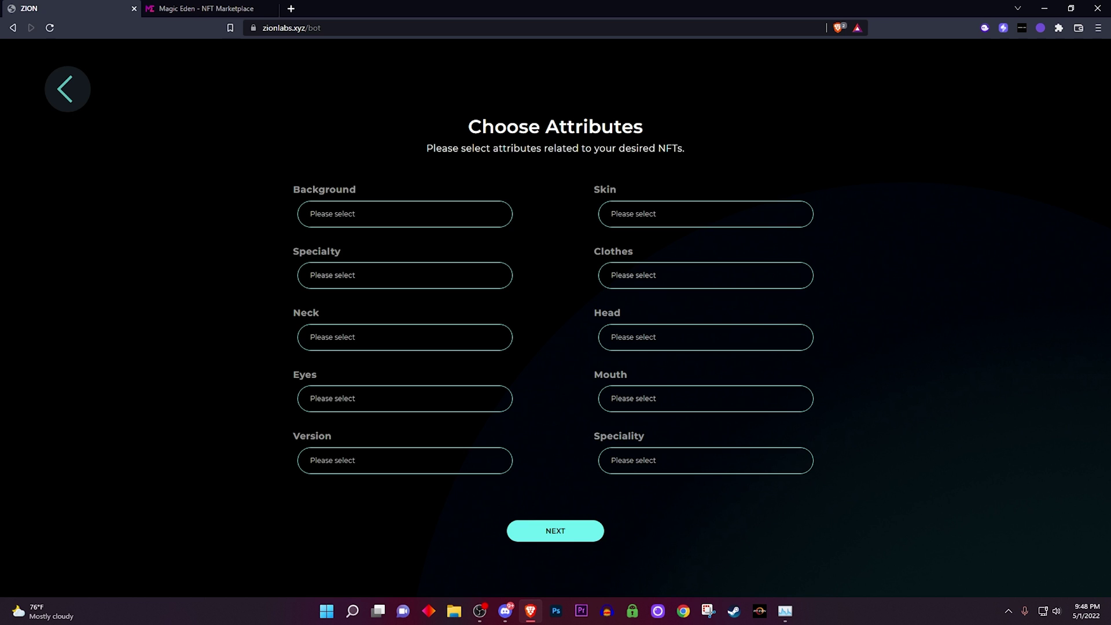
# - Set the bot's desired NFT attributes to Version DeadGod and Clothes God Jersey
pyautogui.click(365, 461)
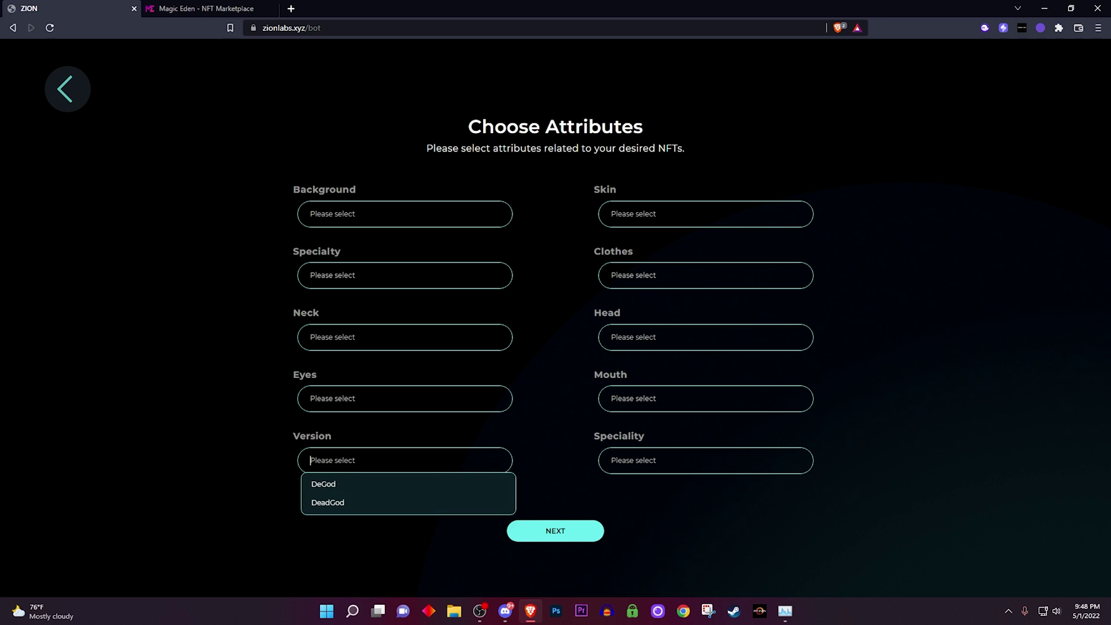
pyautogui.click(338, 503)
pyautogui.click(636, 276)
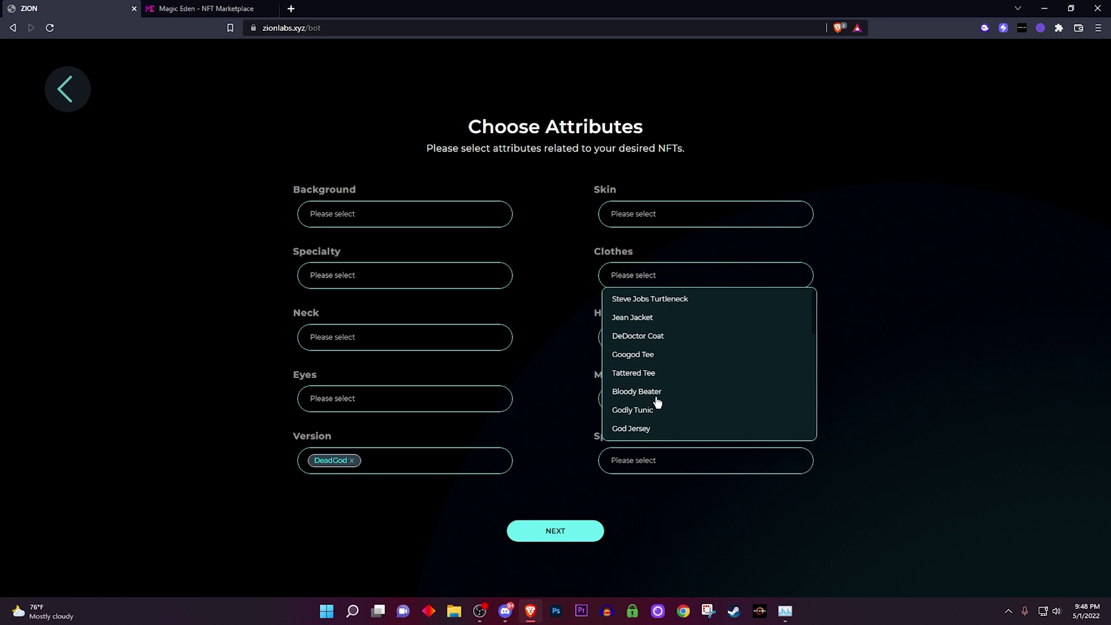
pyautogui.scroll(-2, 658, 401)
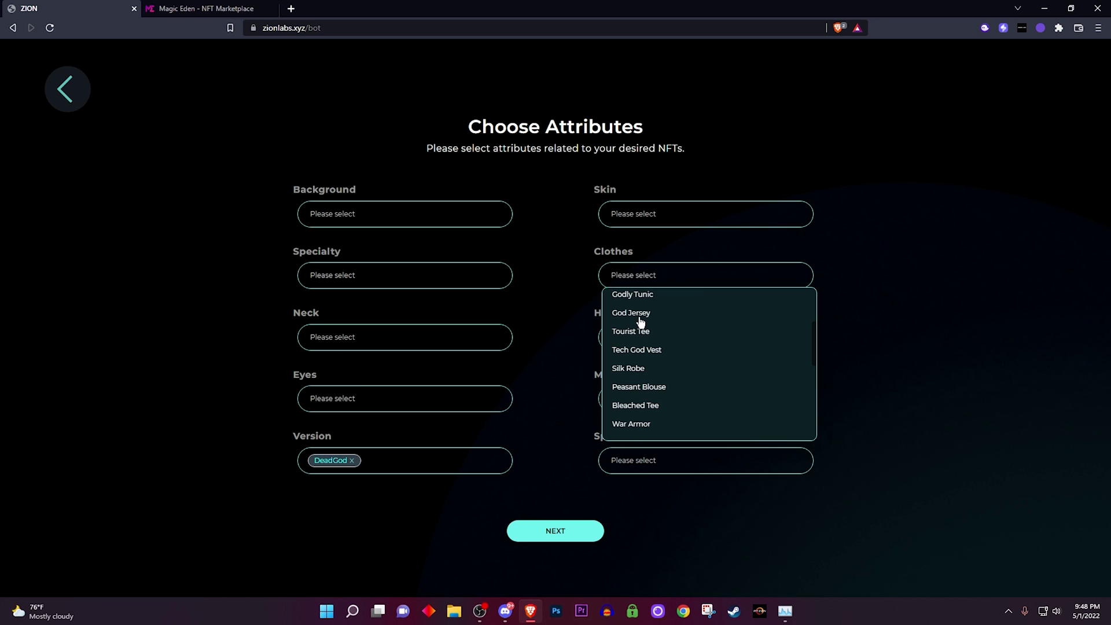
pyautogui.click(639, 315)
pyautogui.click(864, 269)
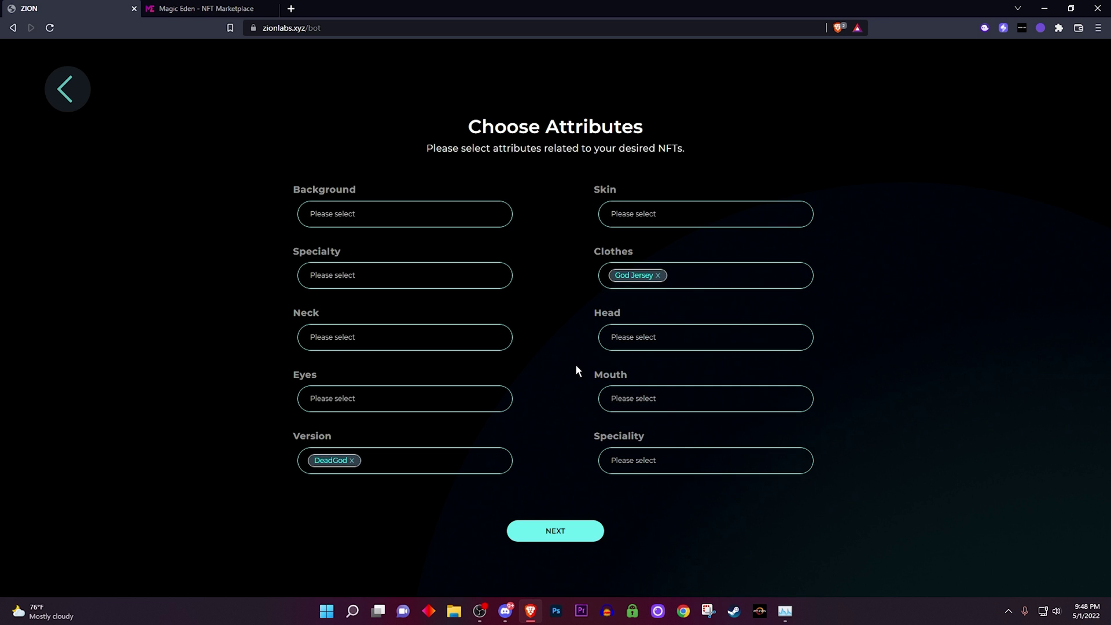
# - Finish the attribute selection, create the bot from its summary and close the setup
pyautogui.click(565, 538)
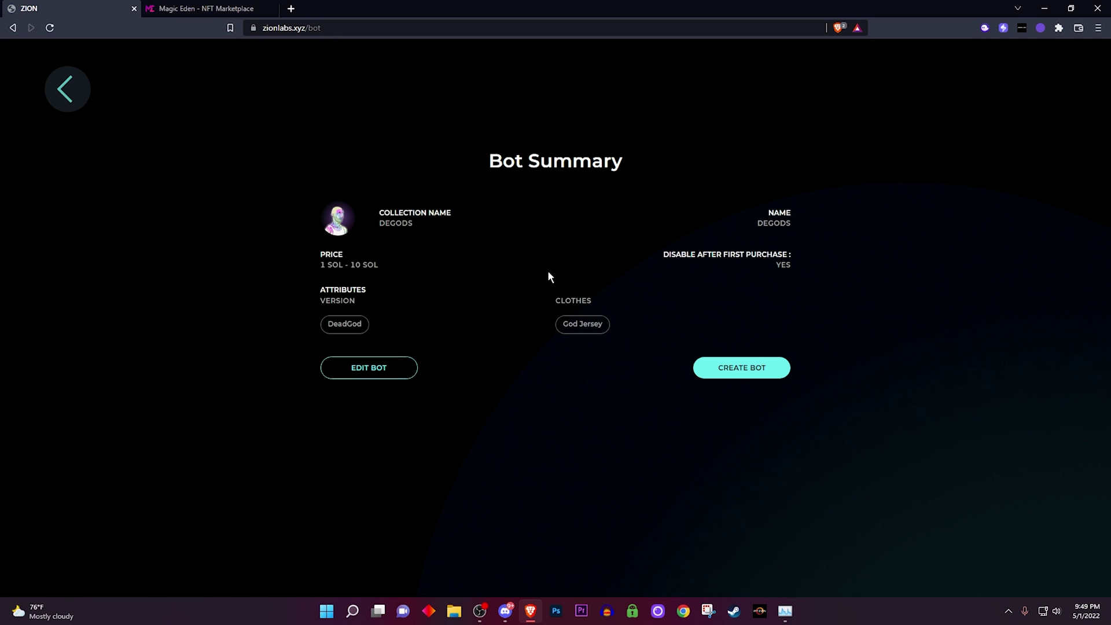
pyautogui.click(745, 374)
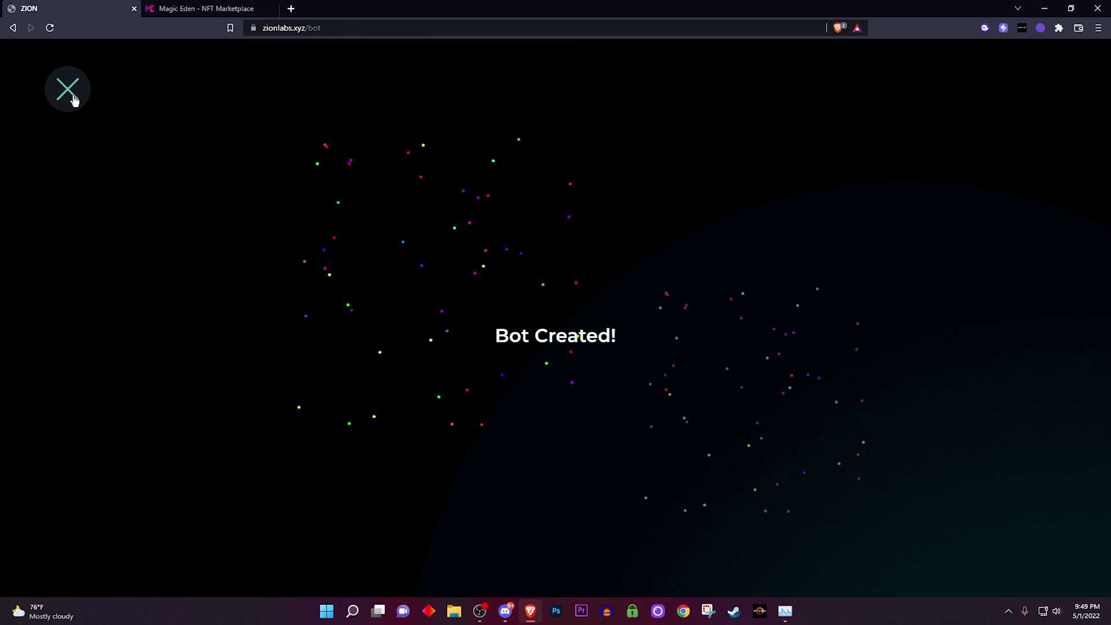
pyautogui.click(73, 99)
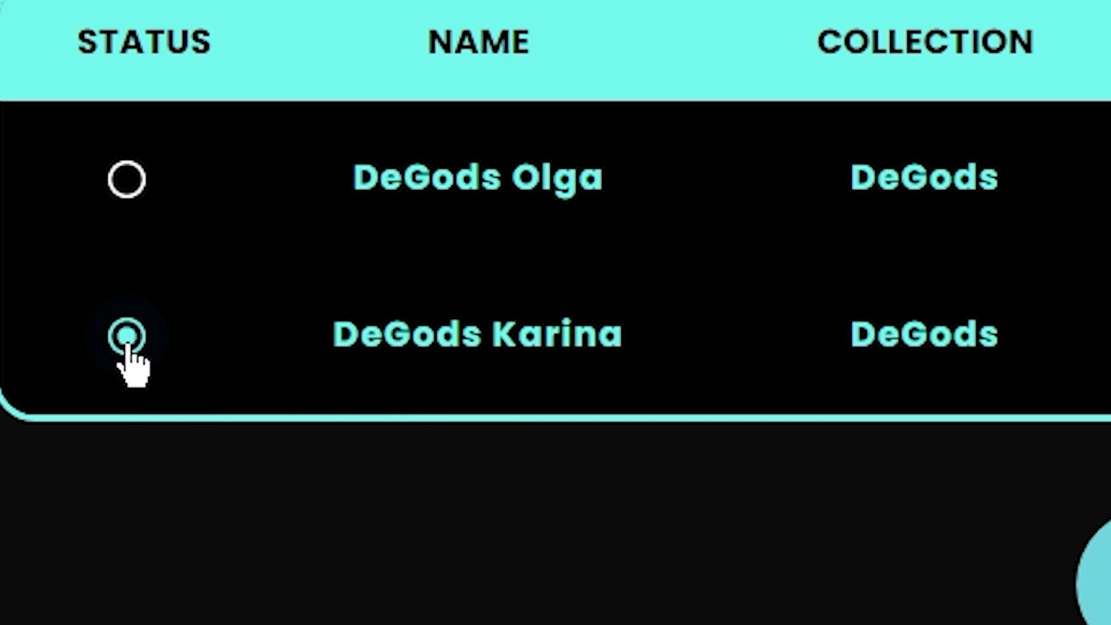
# - Deactivate the second DeGods bot in the trigger list and activate it again
pyautogui.click(126, 341)
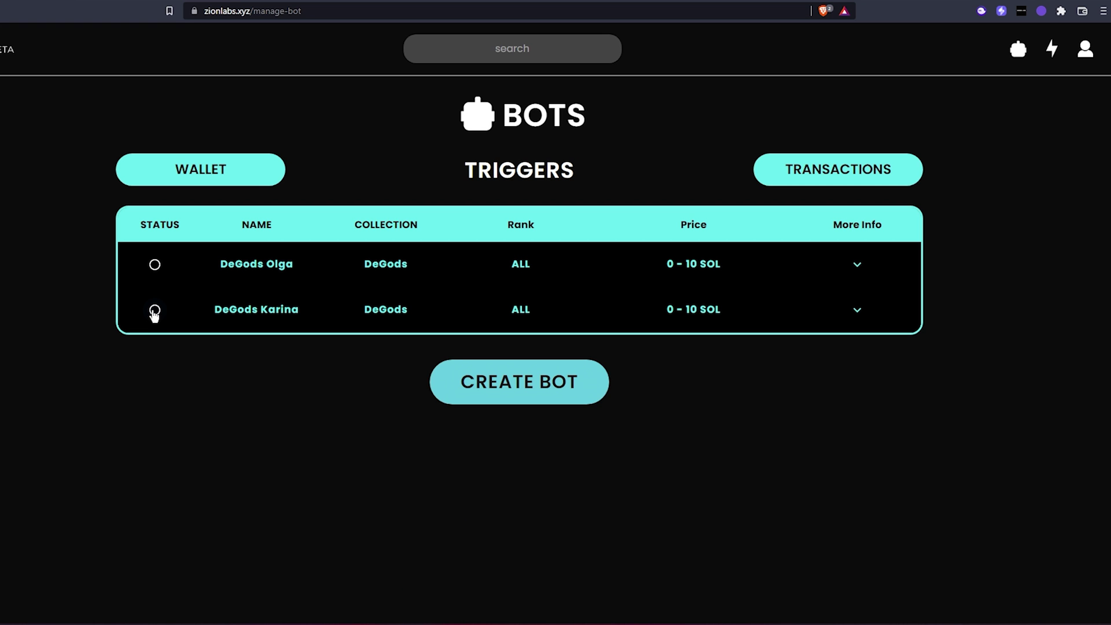
pyautogui.click(154, 311)
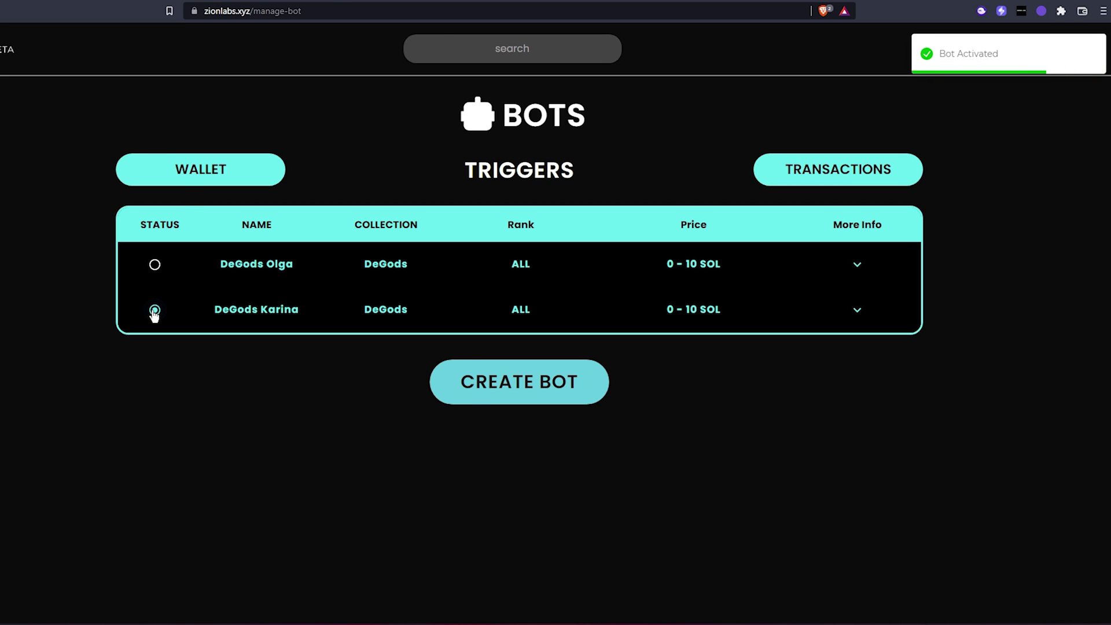
# - Deposit 1 SOL into the bot wallet, approve the Phantom transaction and refresh the balance
pyautogui.click(185, 173)
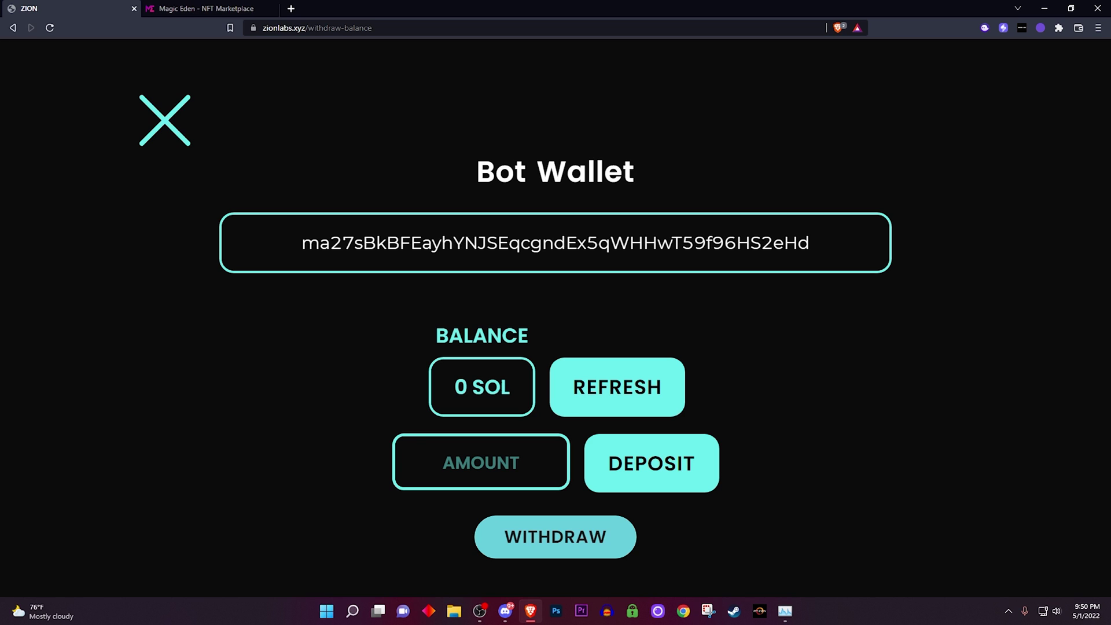
pyautogui.click(548, 448)
pyautogui.write('1')
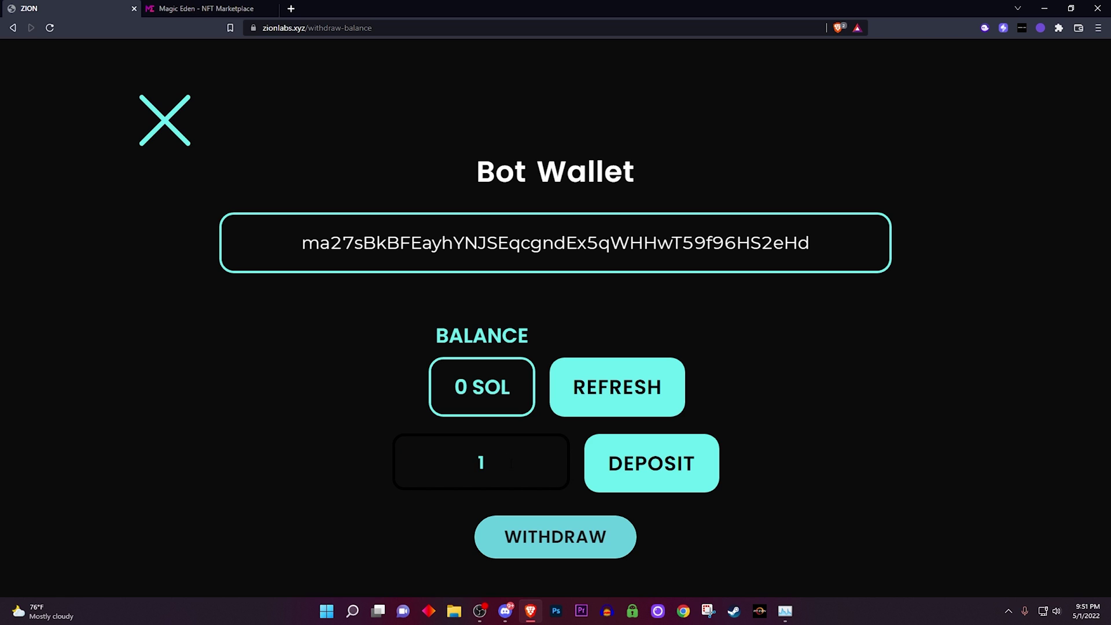
pyautogui.click(650, 466)
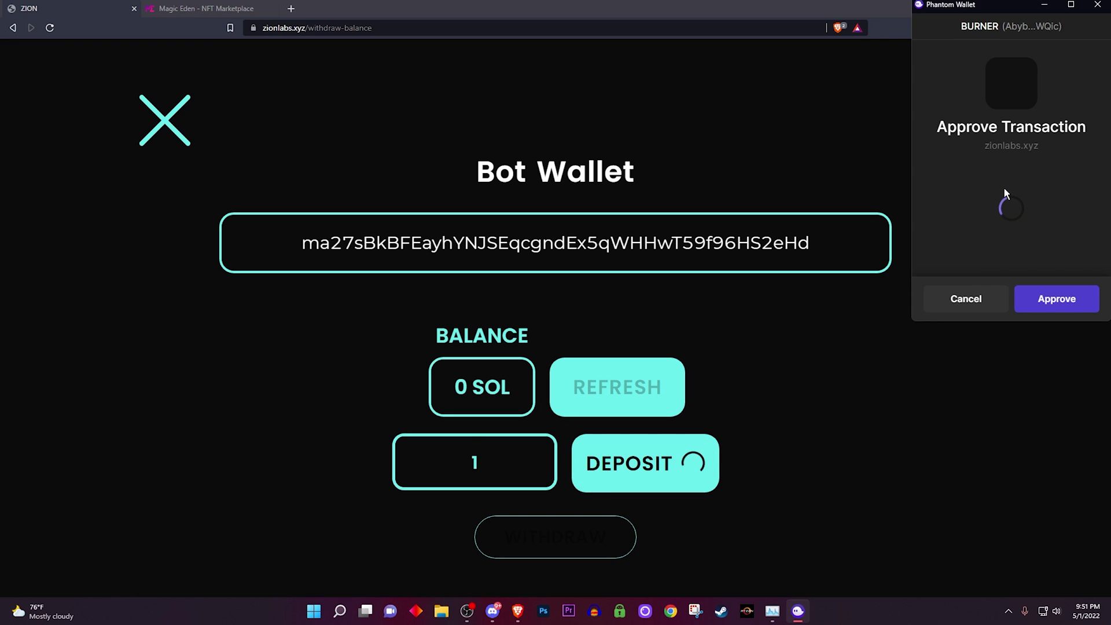
pyautogui.click(1039, 299)
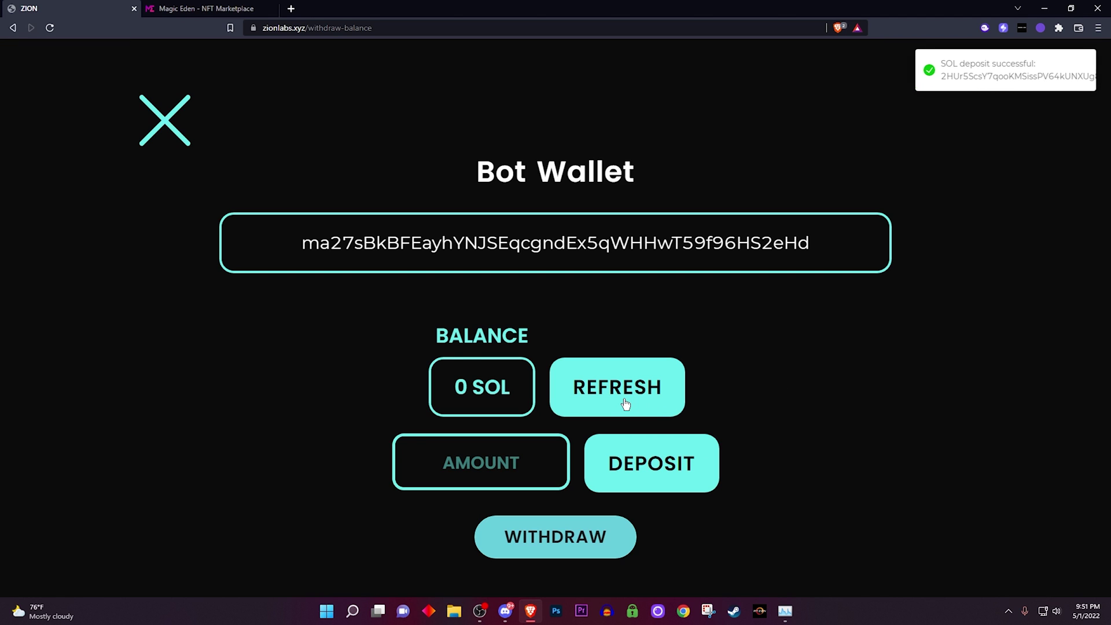
pyautogui.click(642, 392)
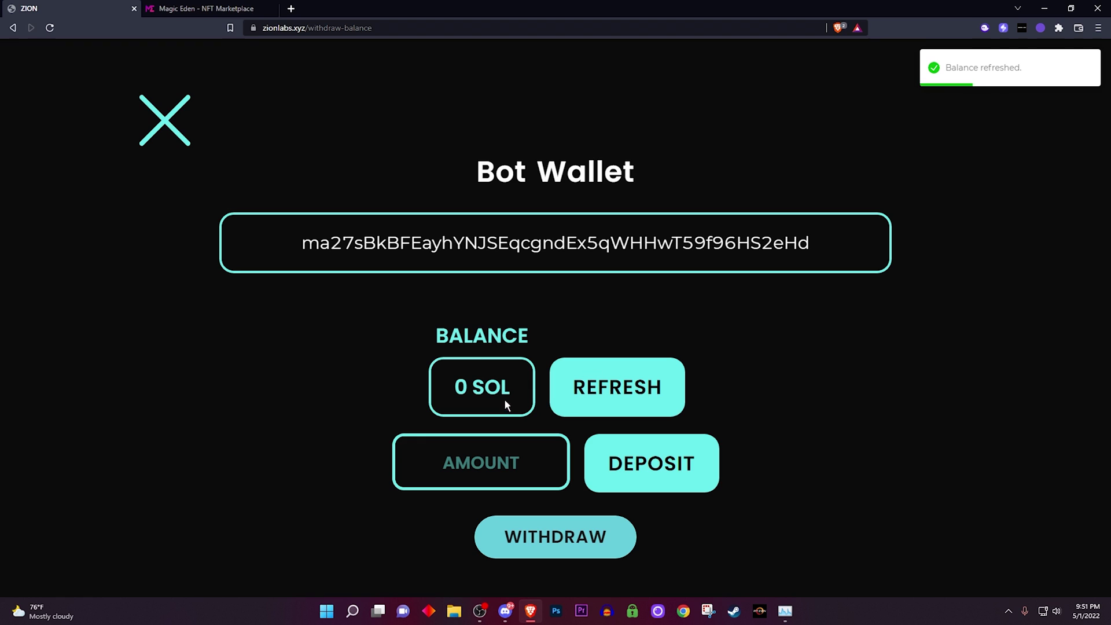
# - Close and reopen the bot wallet to check its balance, and return to the bot list
pyautogui.click(165, 133)
pyautogui.click(247, 184)
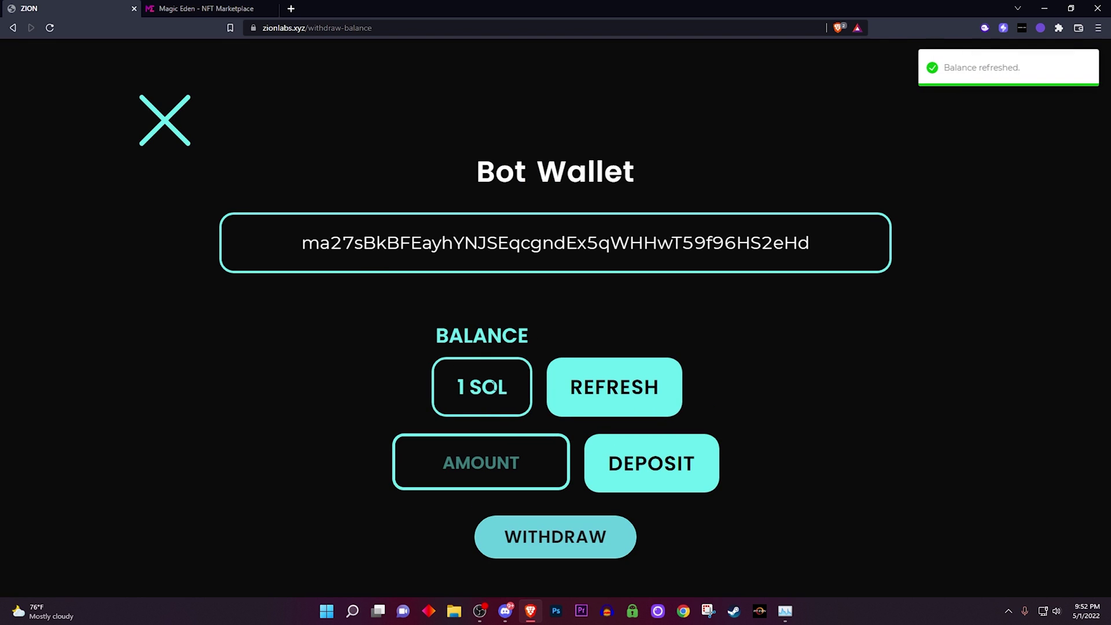
pyautogui.click(480, 462)
pyautogui.press('Return')
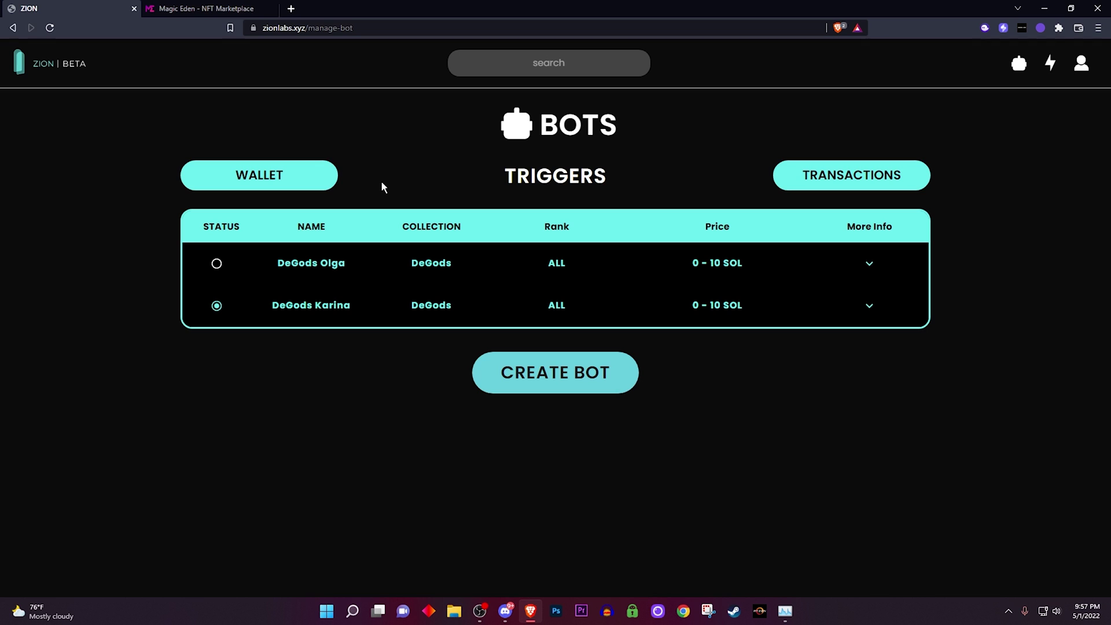
# - Search the collections for "deg", open the DeGods collection and browse its listed NFTs
pyautogui.click(861, 191)
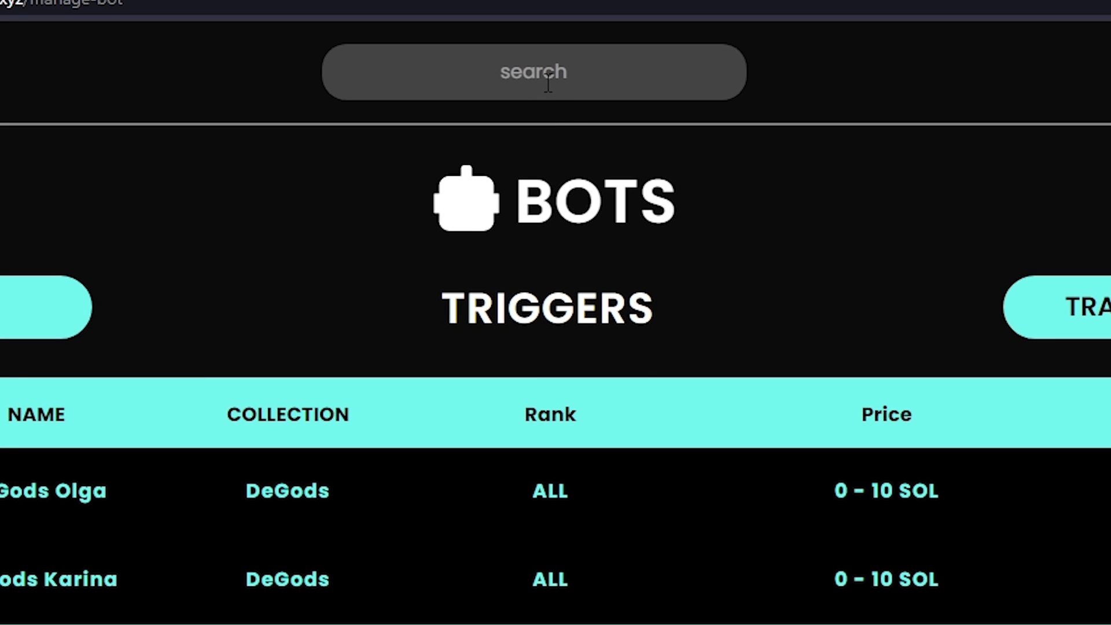
pyautogui.write('deg')
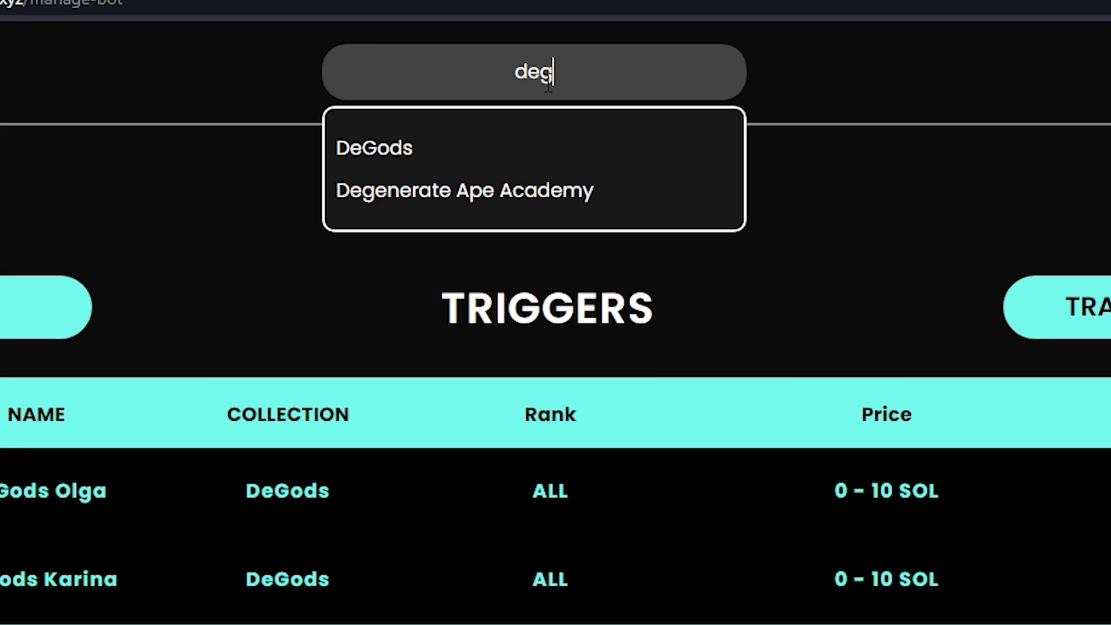
pyautogui.click(429, 150)
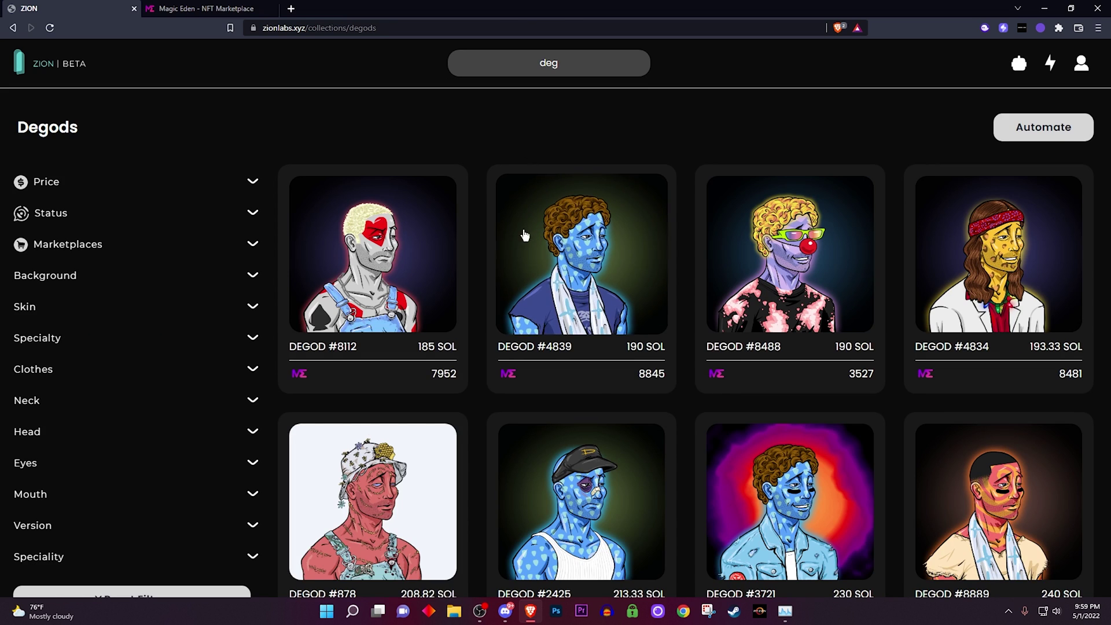
pyautogui.scroll(-6, 525, 234)
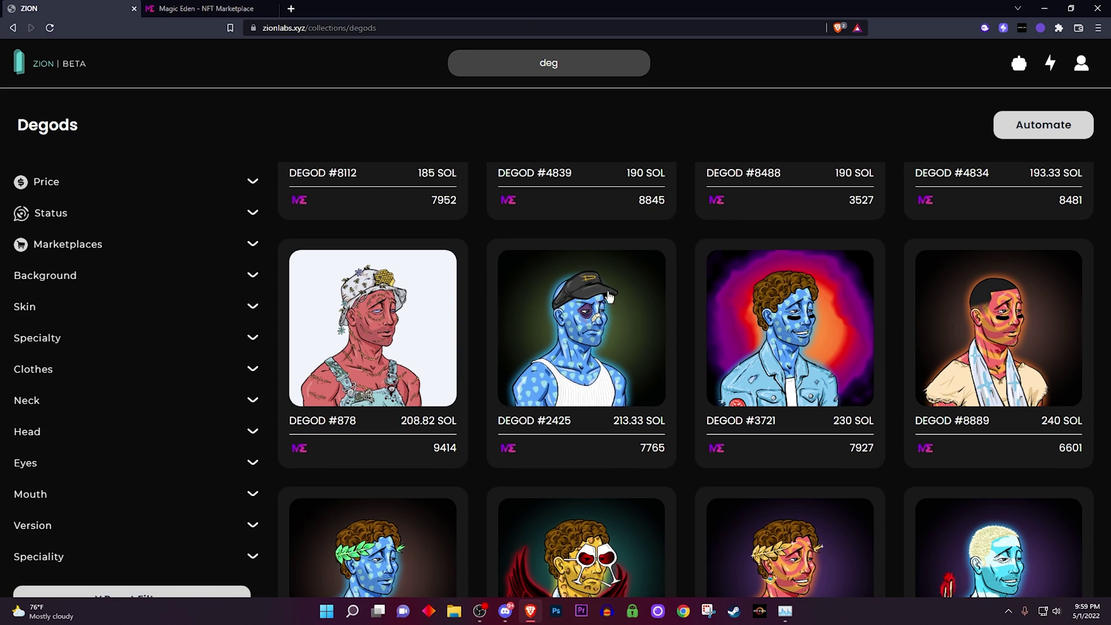
pyautogui.scroll(-10, 619, 312)
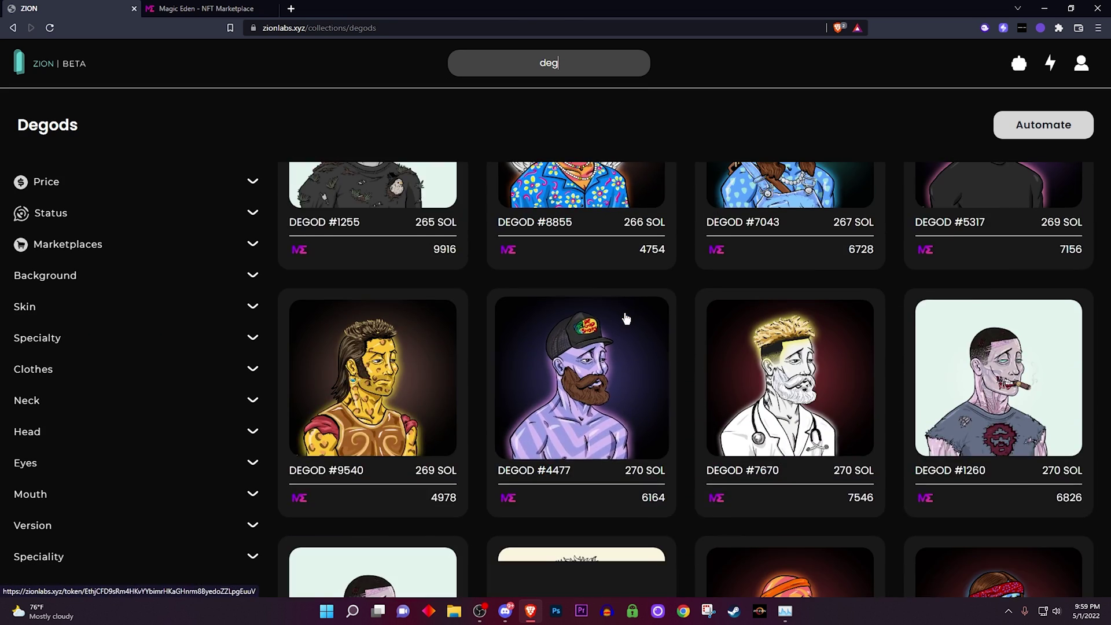
pyautogui.click(622, 315)
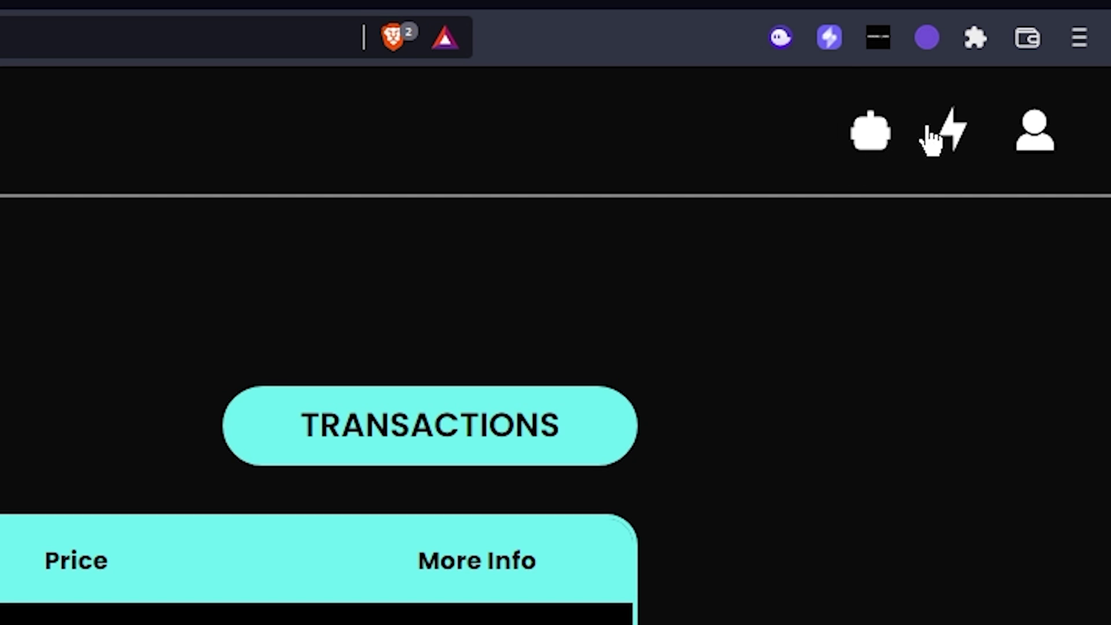
# - Open the alerts page and view the Create Alert form with its name, alert via, alert type and collections fields
pyautogui.click(950, 130)
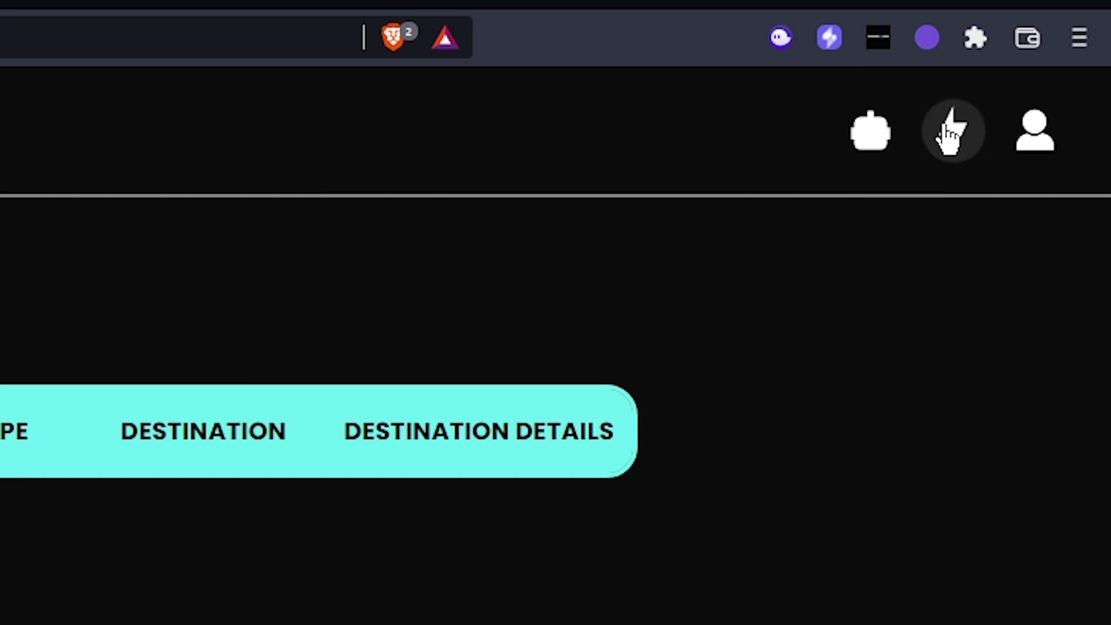
pyautogui.click(1024, 139)
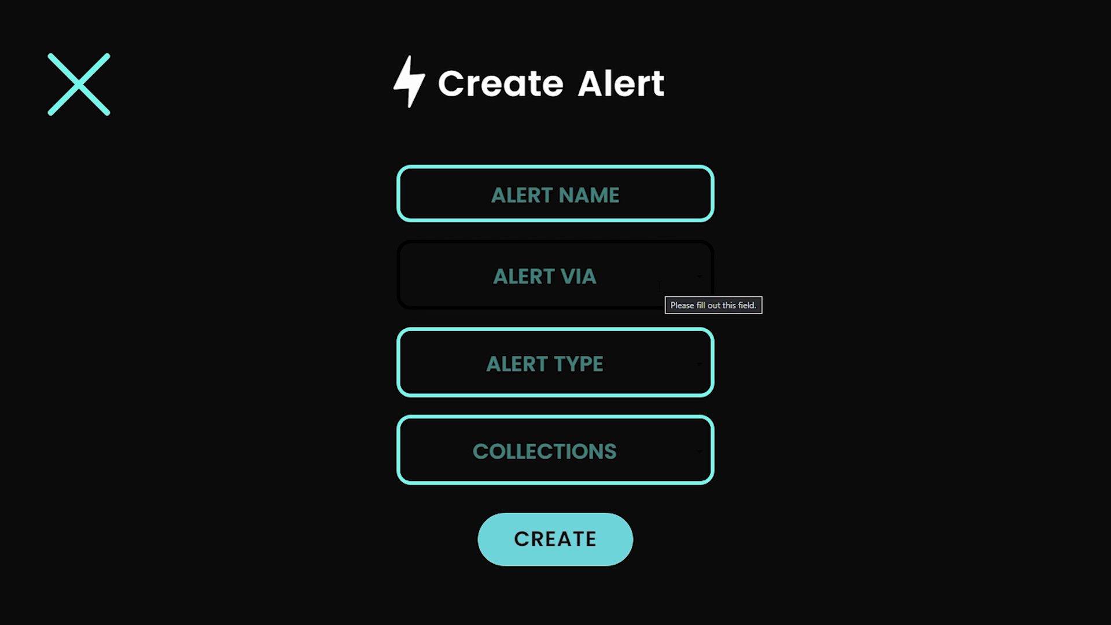
pyautogui.click(659, 286)
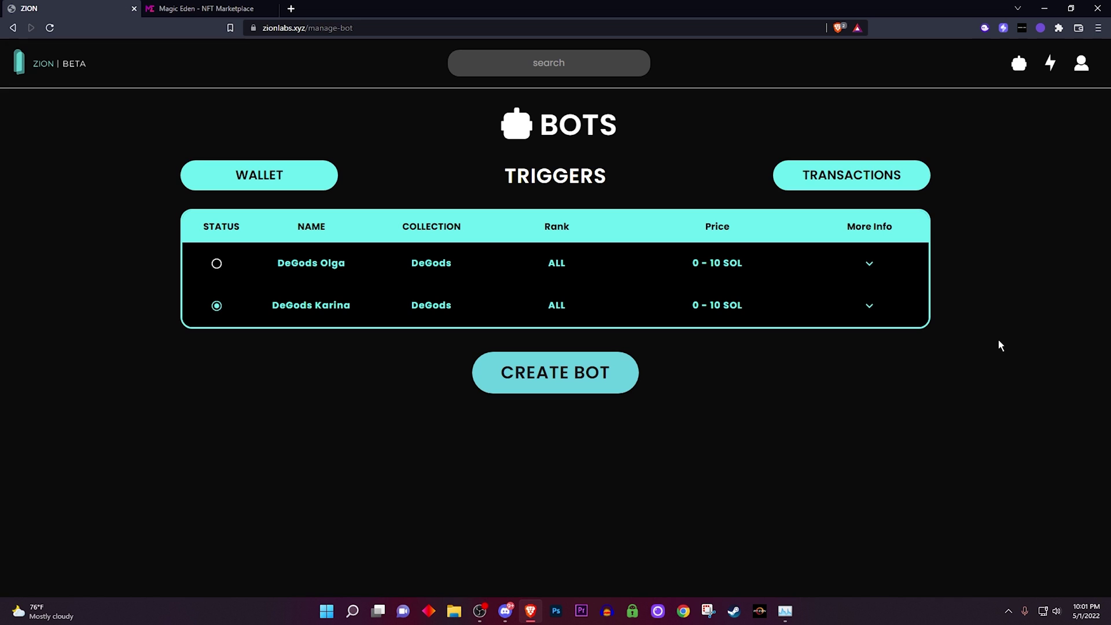